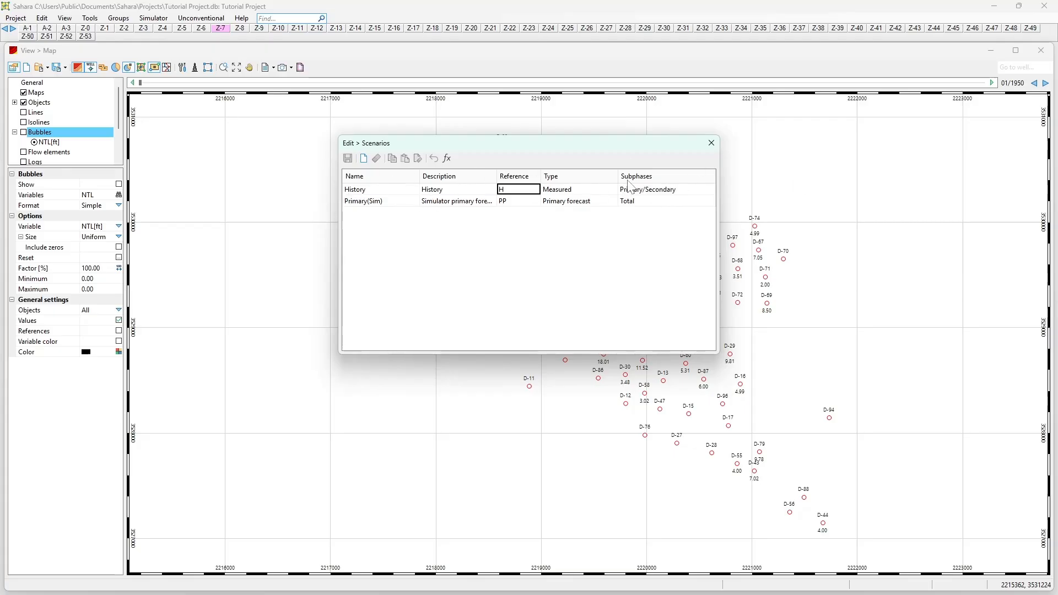
Step: Start a new production scenario named Forecast with description "Forecast Escenario" and reference Fcst
{"action": "left_click", "coordinate": [364, 203]}
{"action": "left_click", "coordinate": [376, 188]}
{"action": "left_click", "coordinate": [363, 159]}
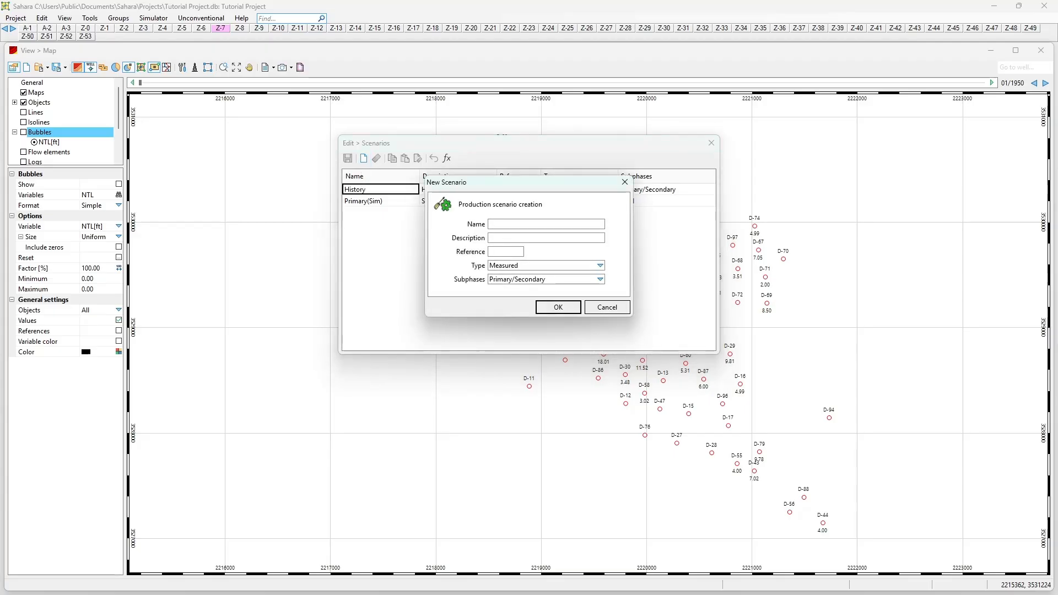
{"action": "type", "text": "Forecast"}
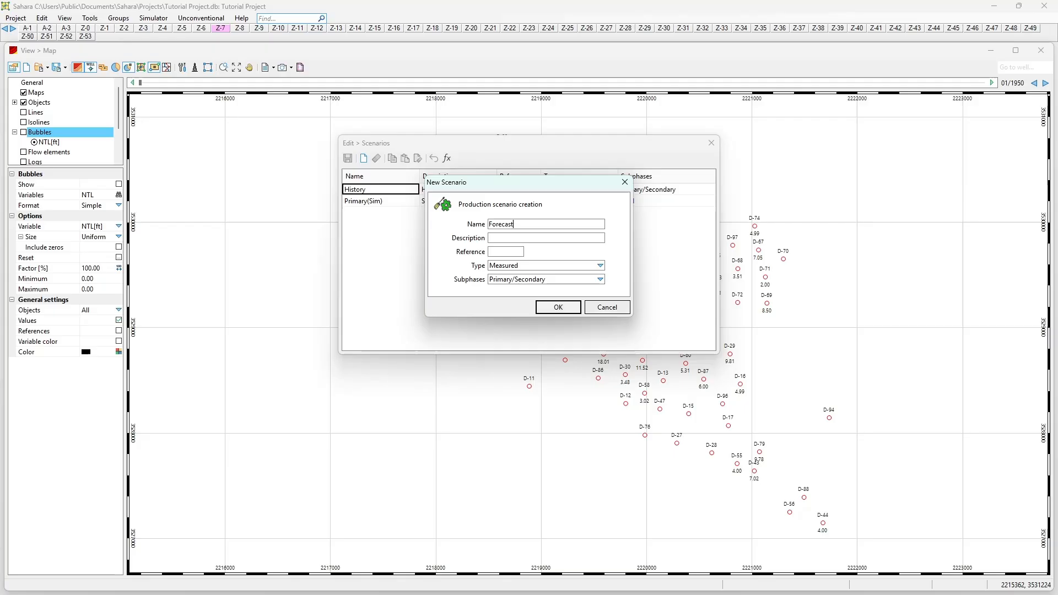
{"action": "left_click", "coordinate": [517, 238]}
{"action": "type", "text": "Forecast Escenario"}
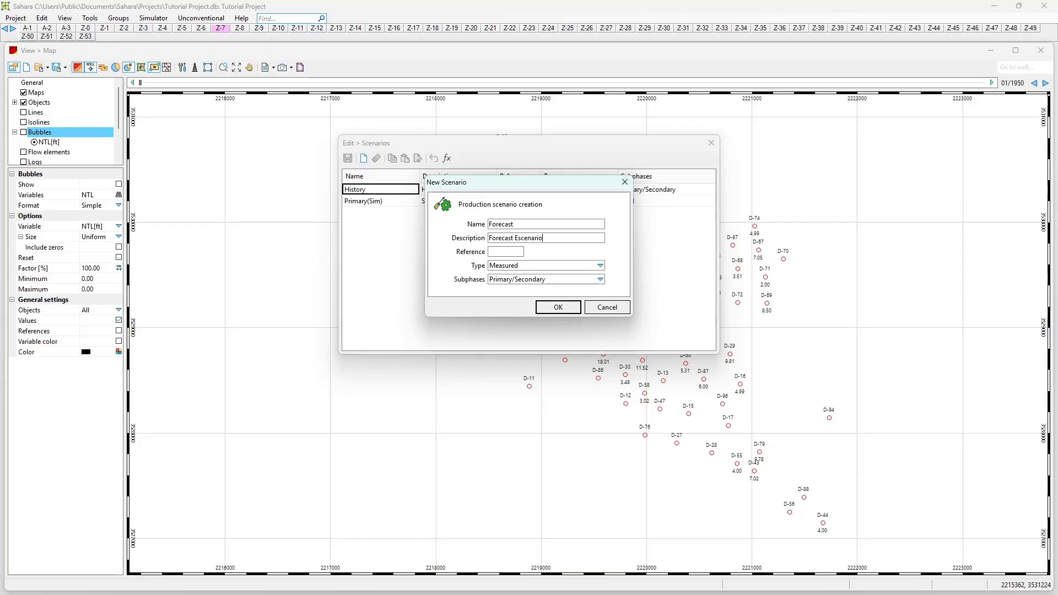
{"action": "left_click", "coordinate": [517, 251]}
{"action": "type", "text": "Fcst"}
Step: Set the new scenario's type to Forecast and its subphases to Primary/Secondary
{"action": "left_click", "coordinate": [521, 266]}
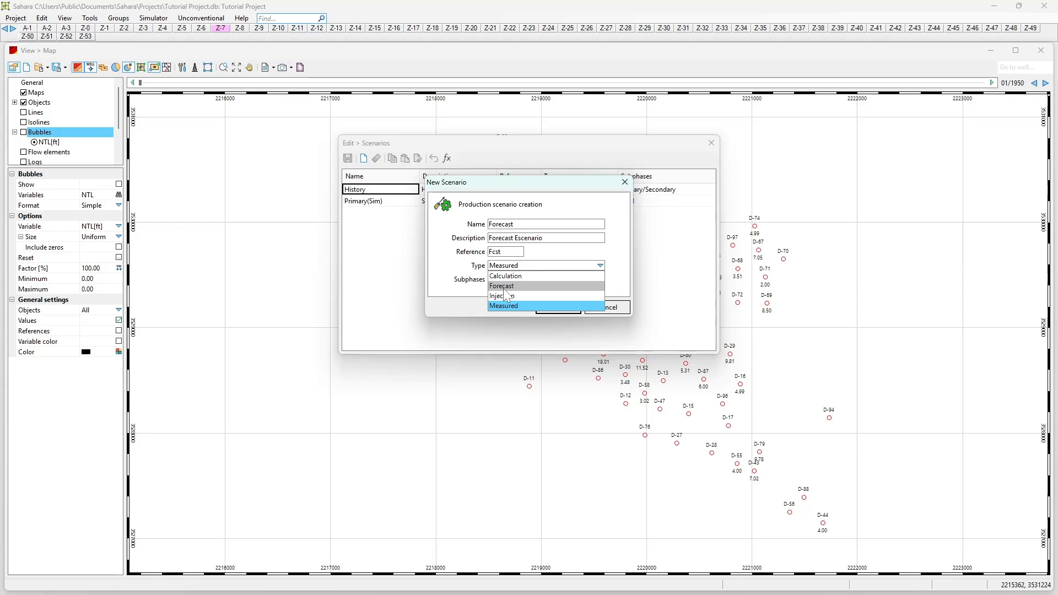
{"action": "left_click", "coordinate": [504, 287]}
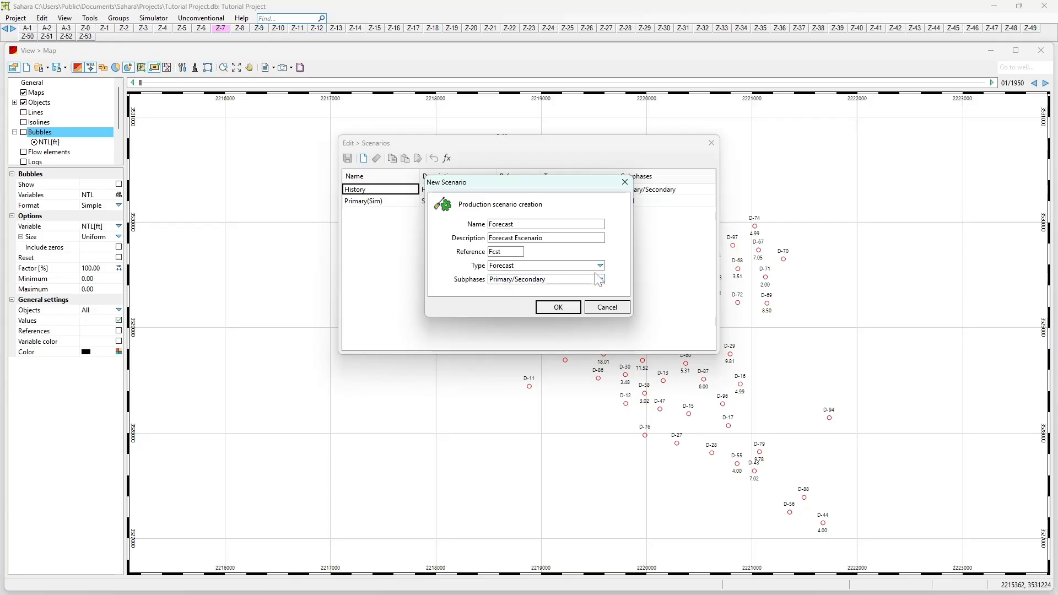
{"action": "left_click", "coordinate": [492, 280]}
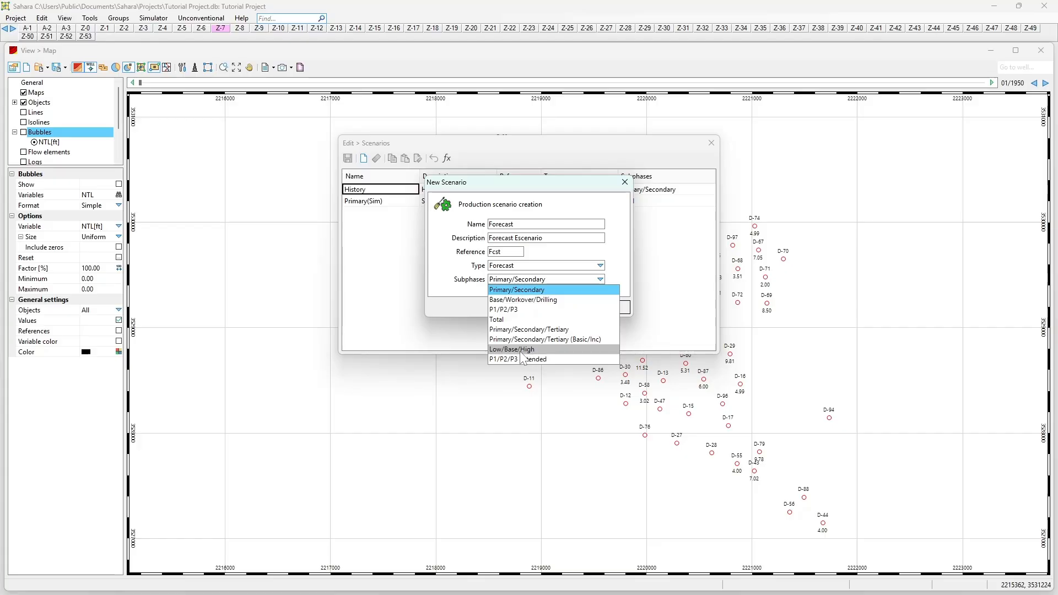
{"action": "left_click", "coordinate": [543, 290]}
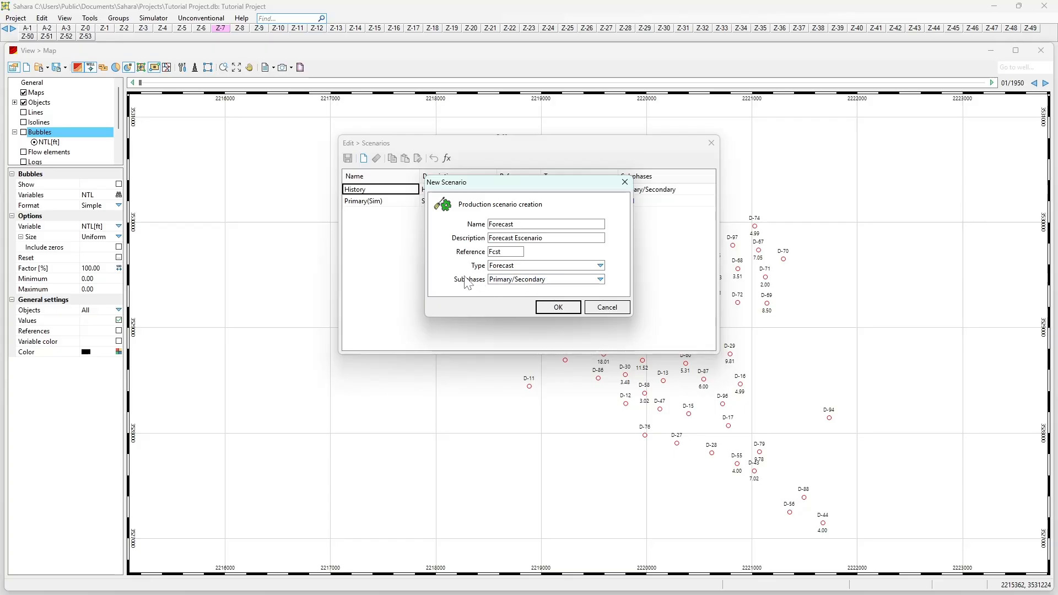
Step: Check the subphase options of the Calculation type, and restore the new scenario to Forecast with Primary/Secondary subphases
{"action": "left_click", "coordinate": [494, 266]}
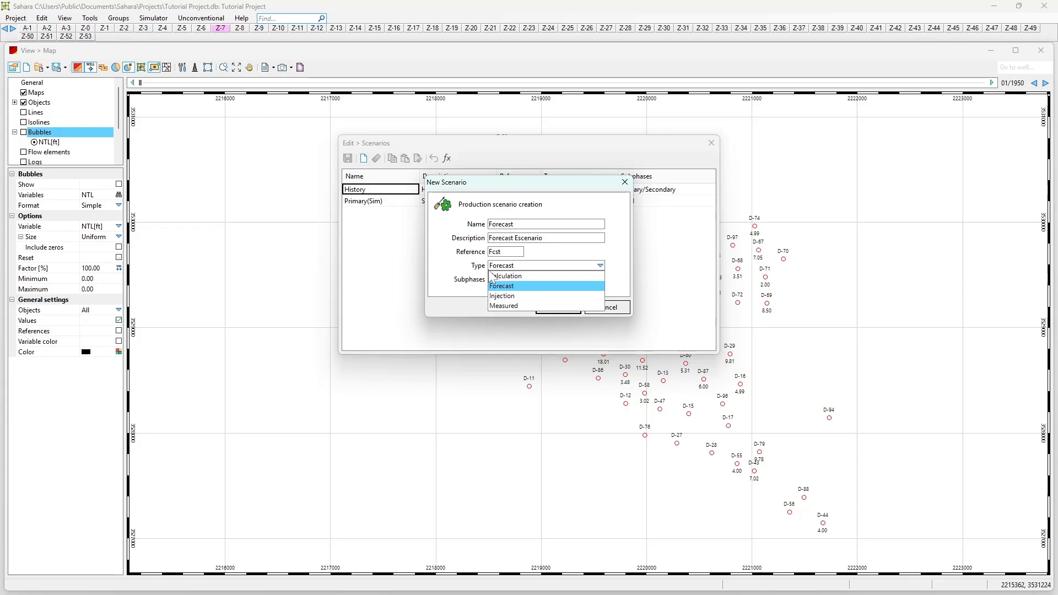
{"action": "left_click", "coordinate": [495, 276]}
{"action": "left_click", "coordinate": [493, 279]}
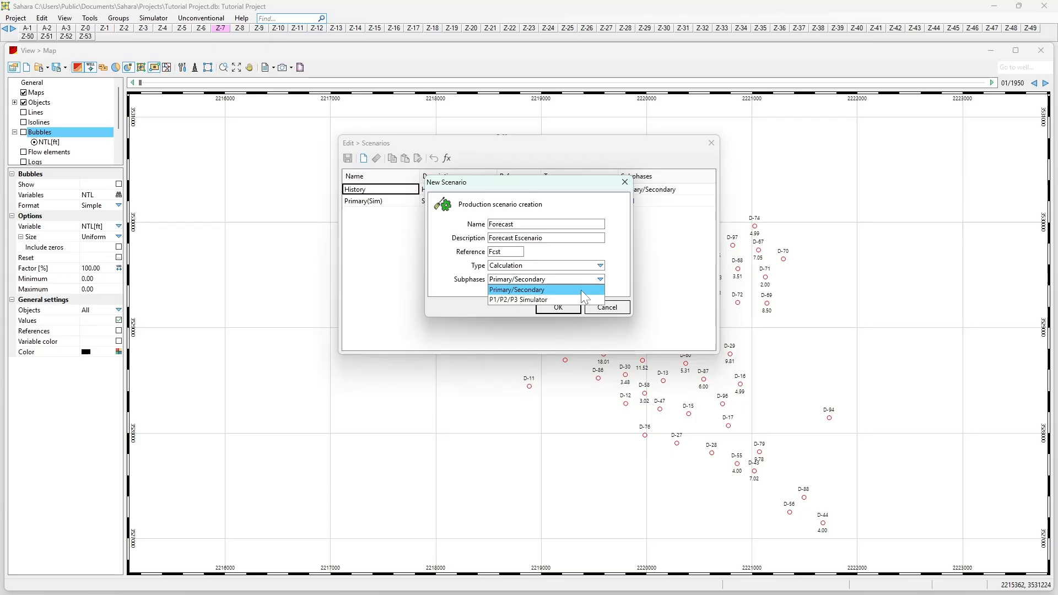
{"action": "left_click", "coordinate": [503, 268]}
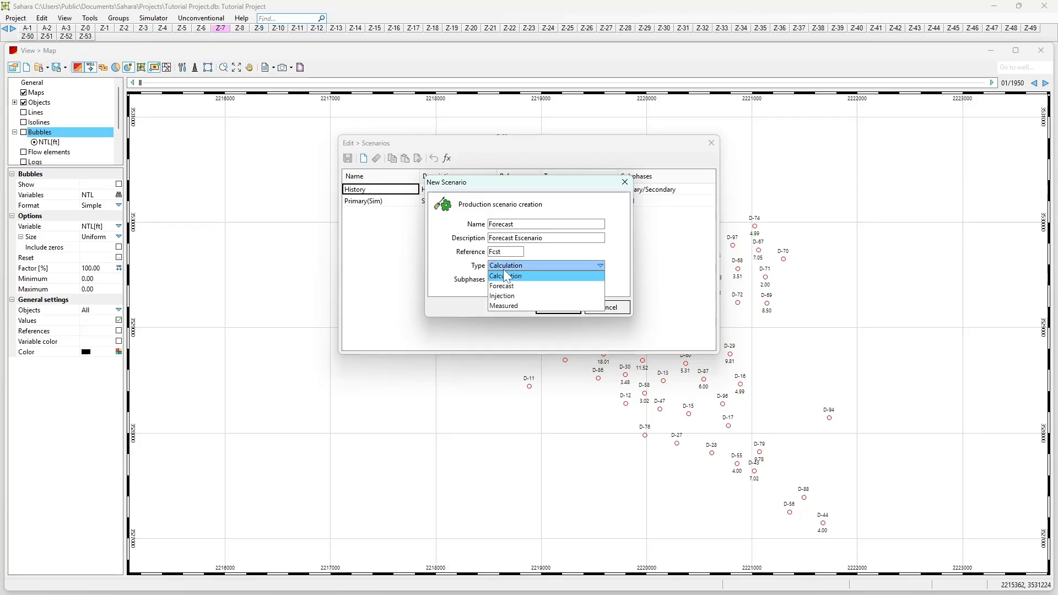
{"action": "left_click", "coordinate": [501, 266]}
{"action": "left_click", "coordinate": [505, 281]}
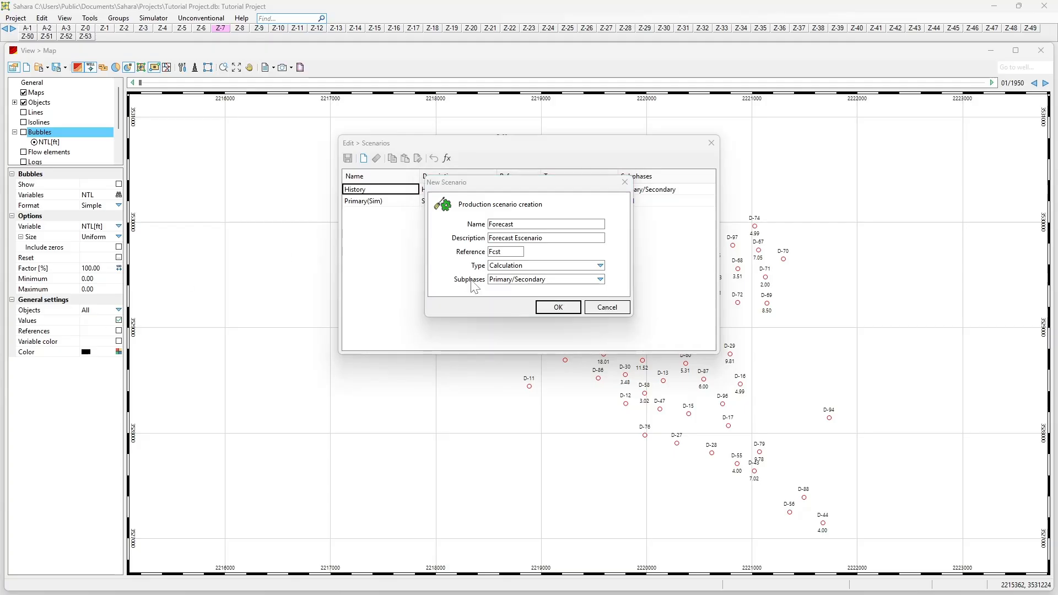
{"action": "left_click", "coordinate": [529, 266]}
{"action": "left_click", "coordinate": [511, 286]}
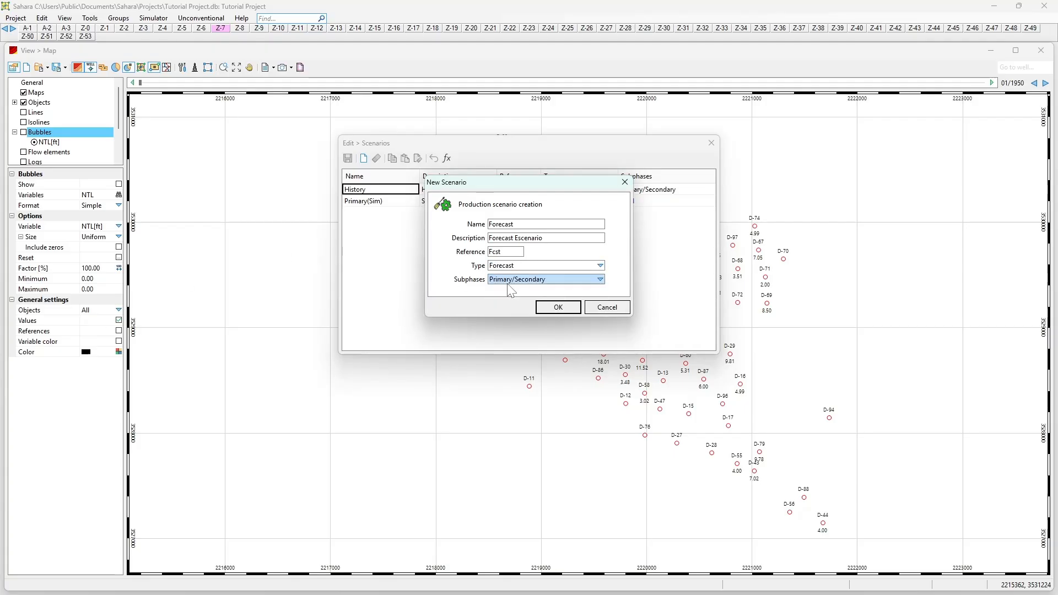
{"action": "left_click", "coordinate": [502, 281]}
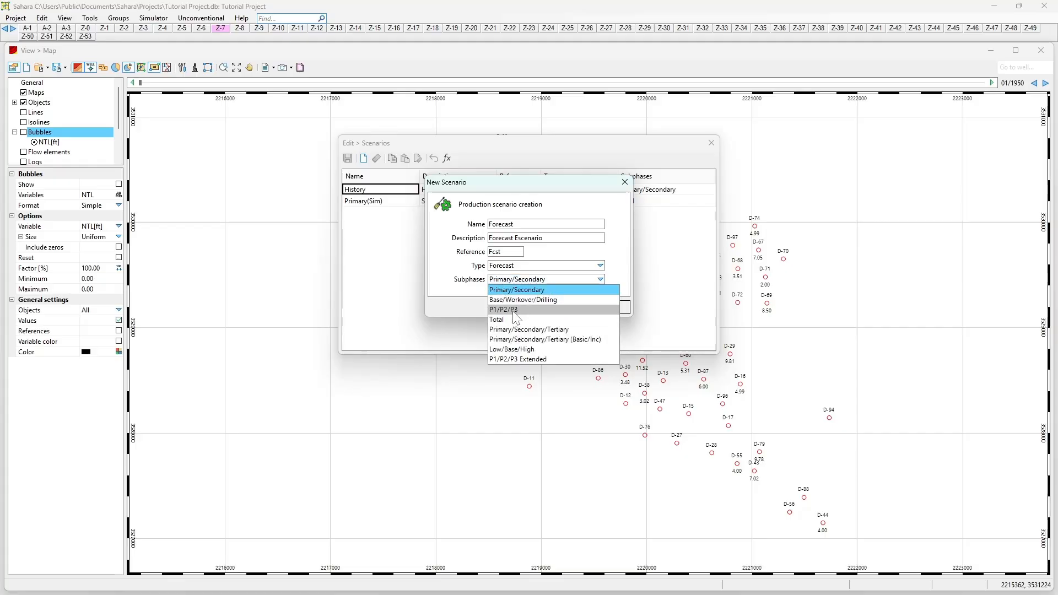
{"action": "left_click", "coordinate": [509, 291]}
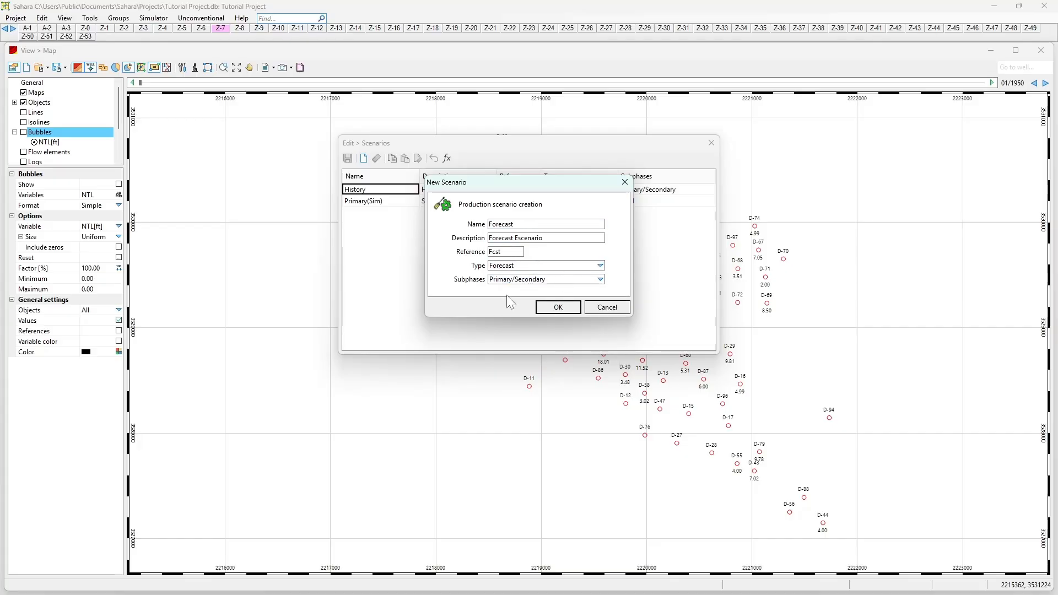
Step: Create the Forecast scenario, save the scenario changes and close the scenario list
{"action": "left_click", "coordinate": [554, 307]}
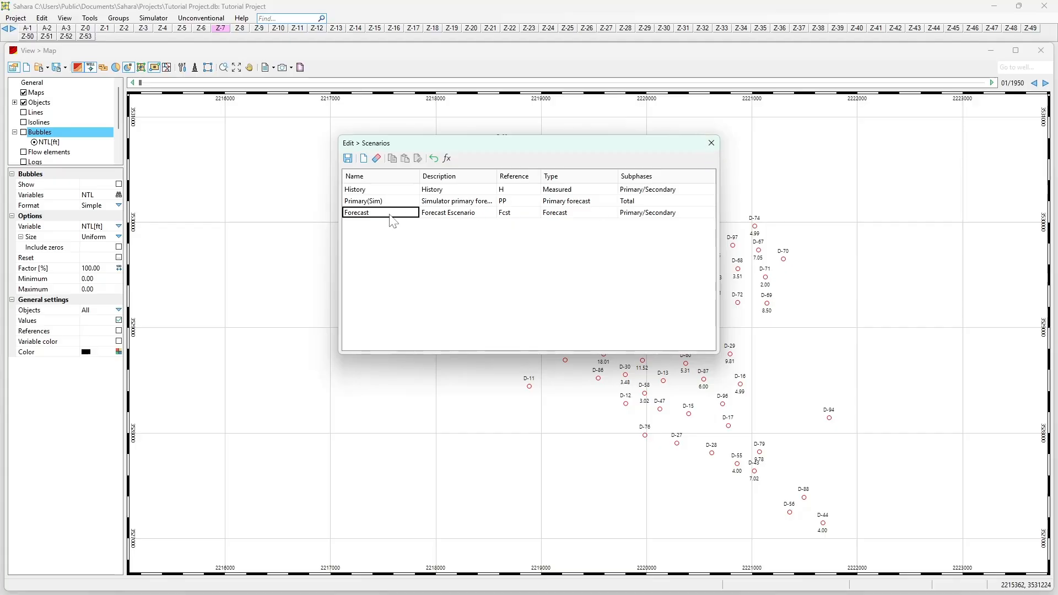
{"action": "left_click", "coordinate": [713, 149]}
{"action": "left_click", "coordinate": [712, 147]}
{"action": "left_click", "coordinate": [597, 282]}
{"action": "left_click", "coordinate": [347, 158]}
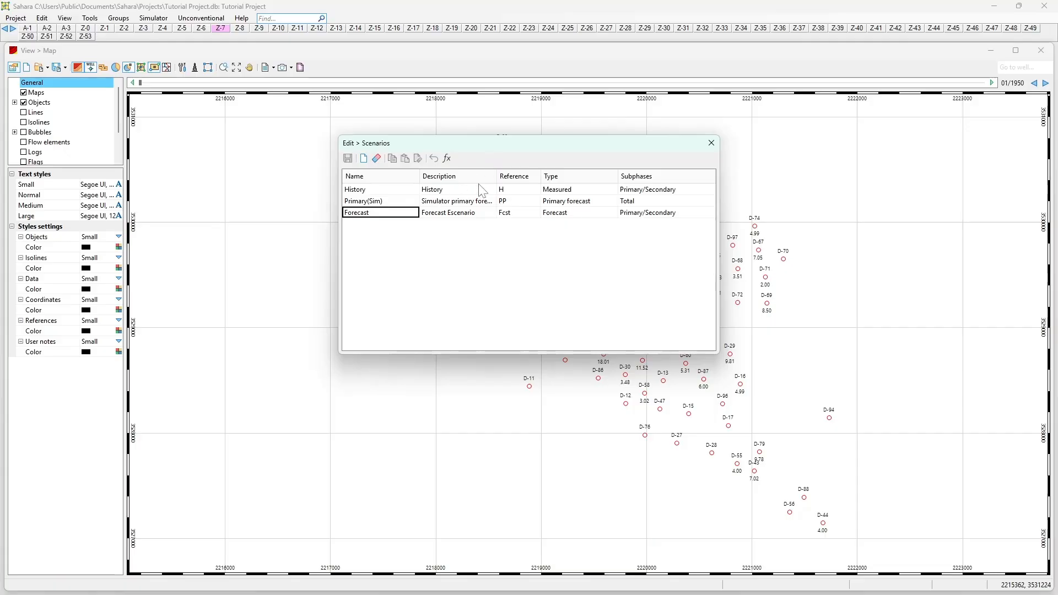
{"action": "left_click", "coordinate": [711, 143]}
Step: Look up the scenarios under Monthly productions in the Bubbles variable selection, leaving the selected variable as it is
{"action": "left_click", "coordinate": [35, 134]}
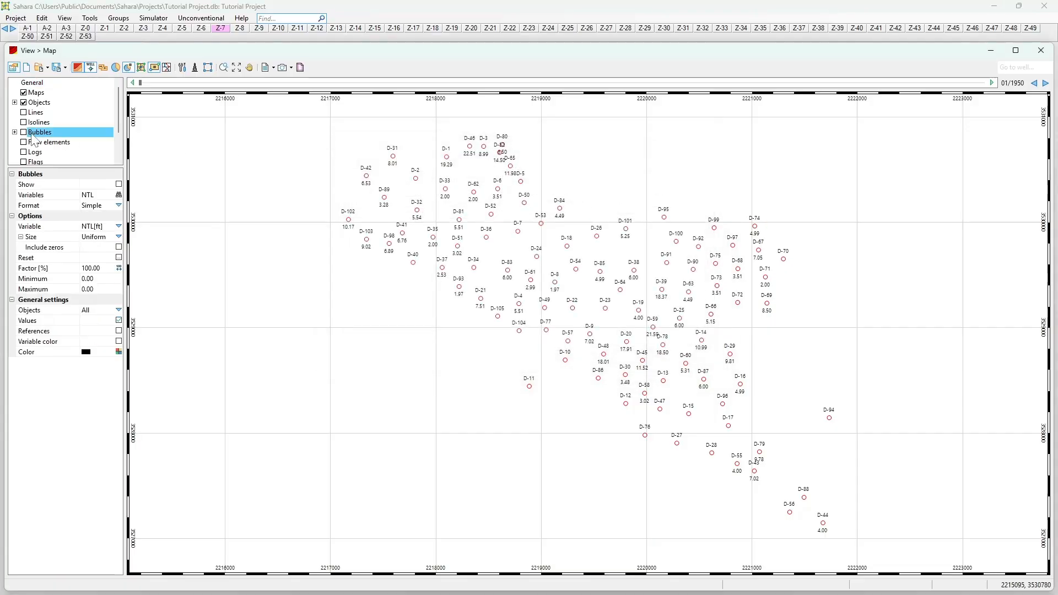
{"action": "left_click", "coordinate": [119, 195]}
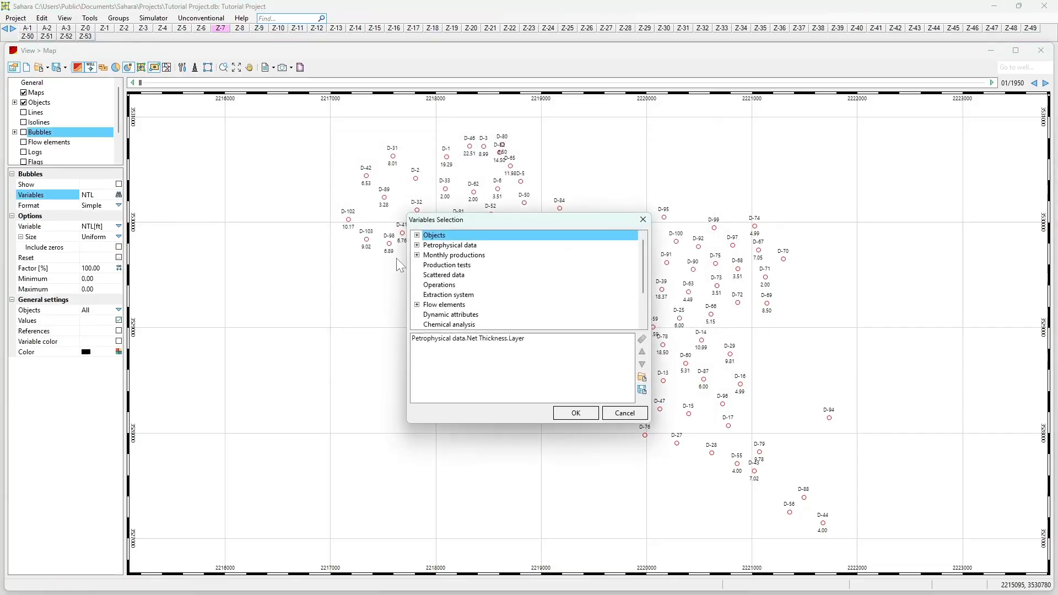
{"action": "left_click", "coordinate": [418, 256]}
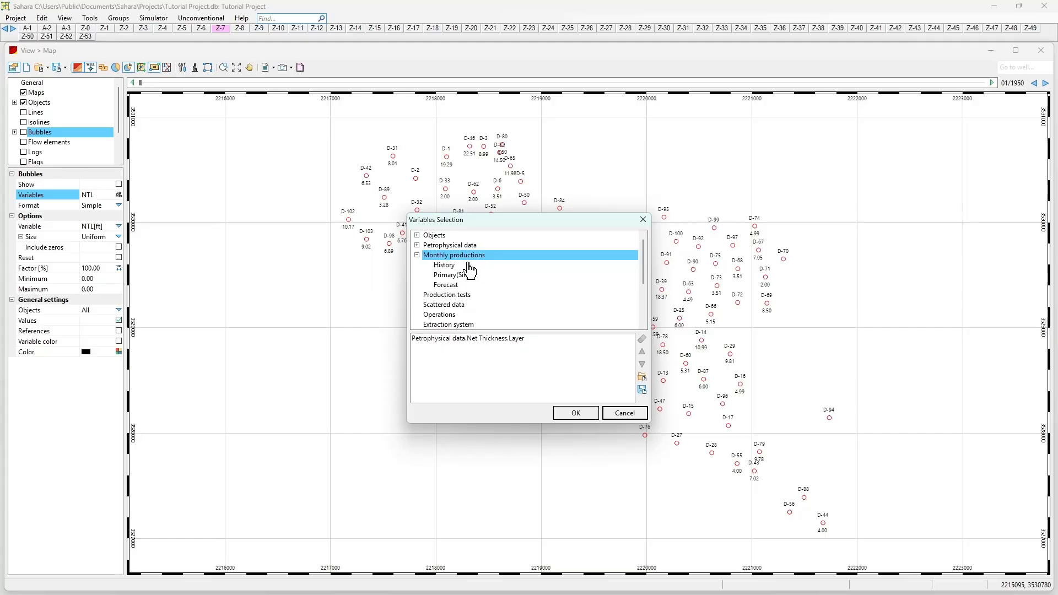
{"action": "left_click", "coordinate": [622, 418]}
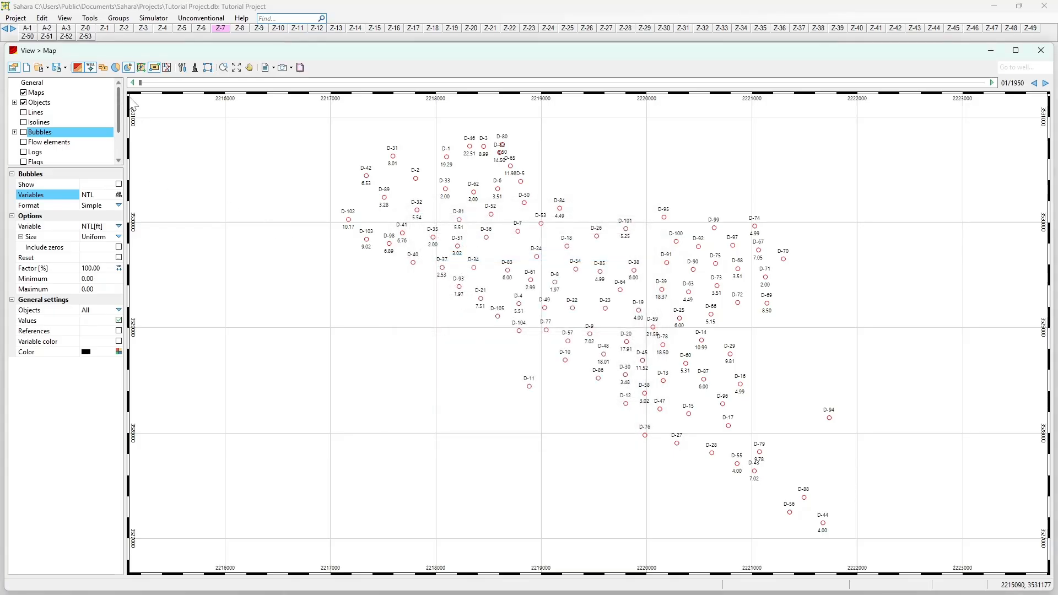
Step: Reopen the scenario list and examine the History, Primary(Sim) and Forecast scenarios for which ones can be deleted or edited
{"action": "left_click", "coordinate": [41, 18]}
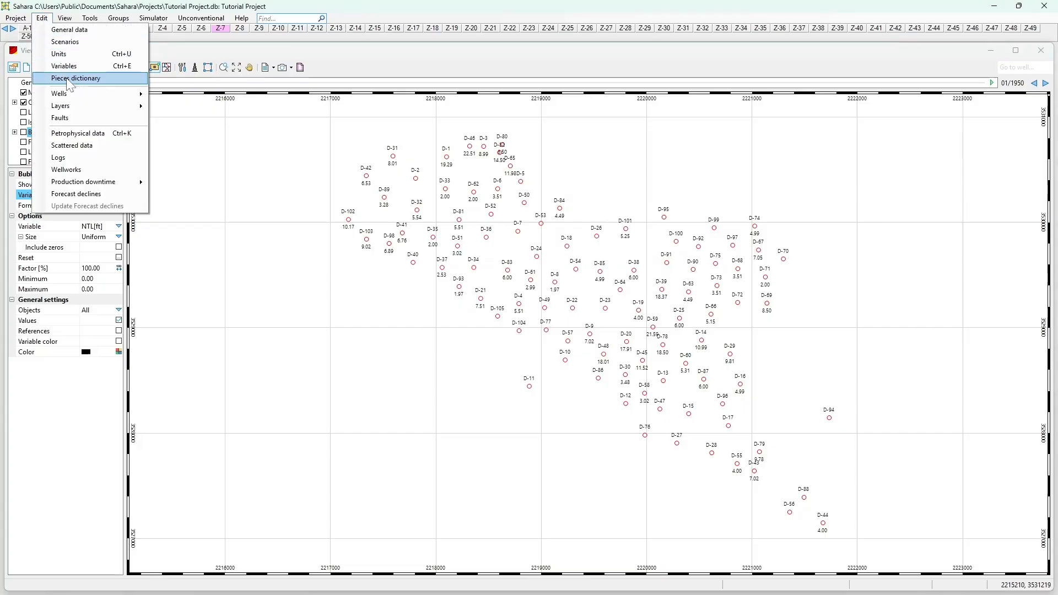
{"action": "left_click", "coordinate": [64, 41]}
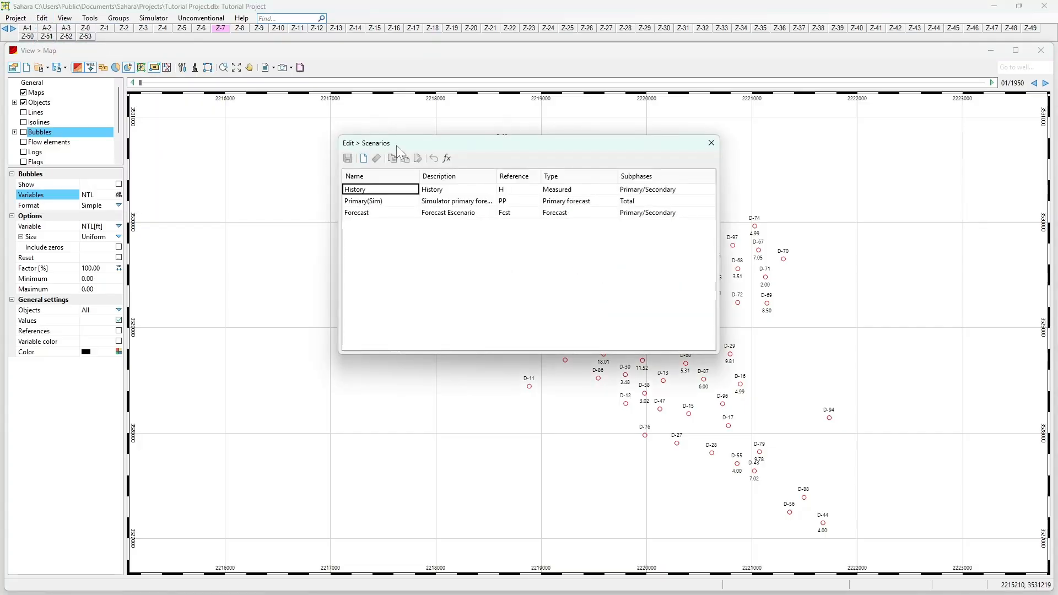
{"action": "left_click_drag", "start_coordinate": [396, 144], "coordinate": [379, 154]}
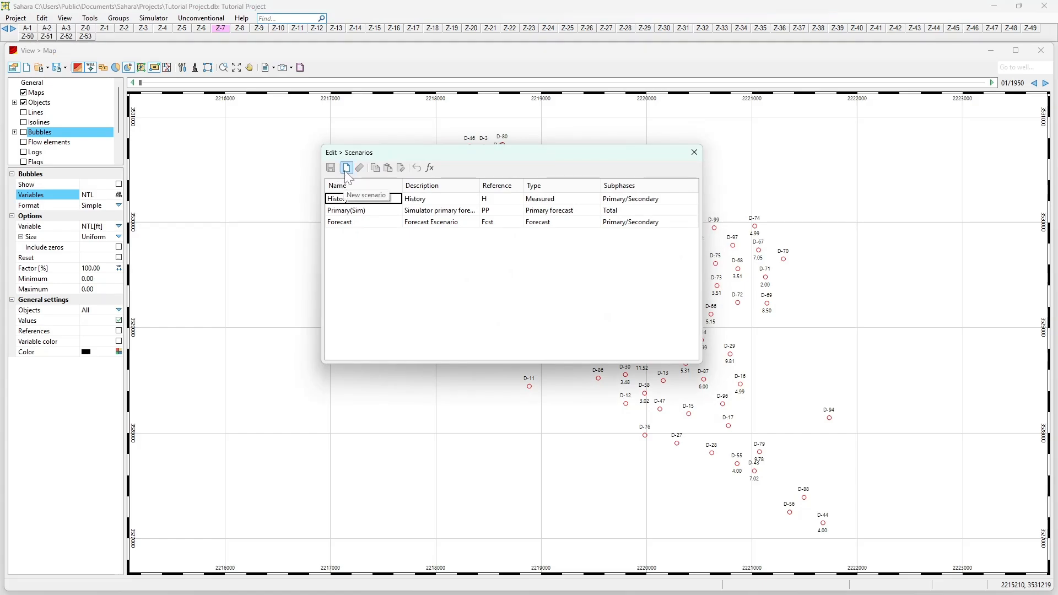
{"action": "left_click", "coordinate": [349, 212]}
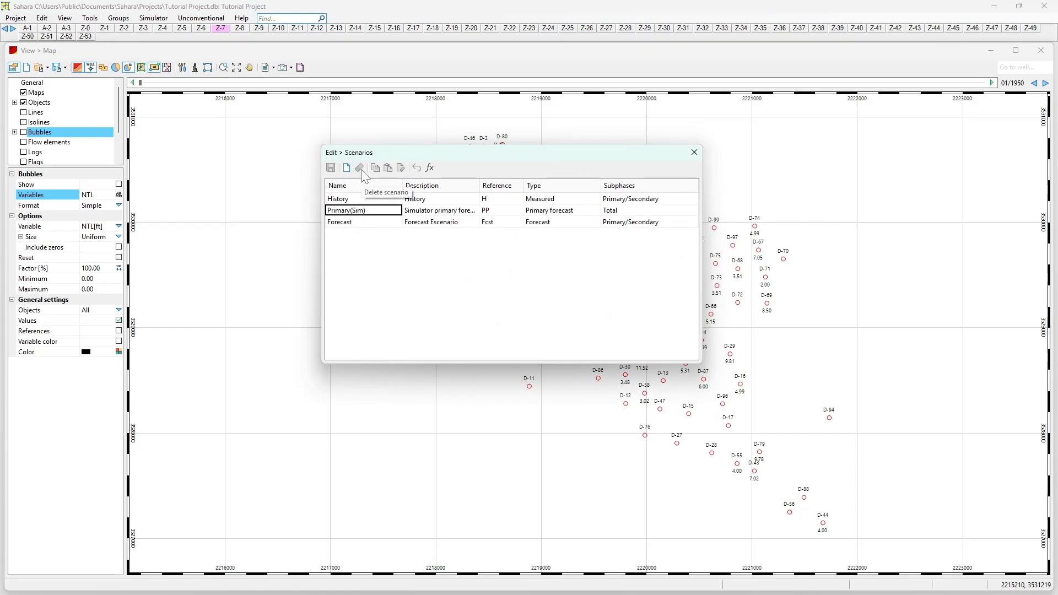
{"action": "left_click", "coordinate": [350, 223]}
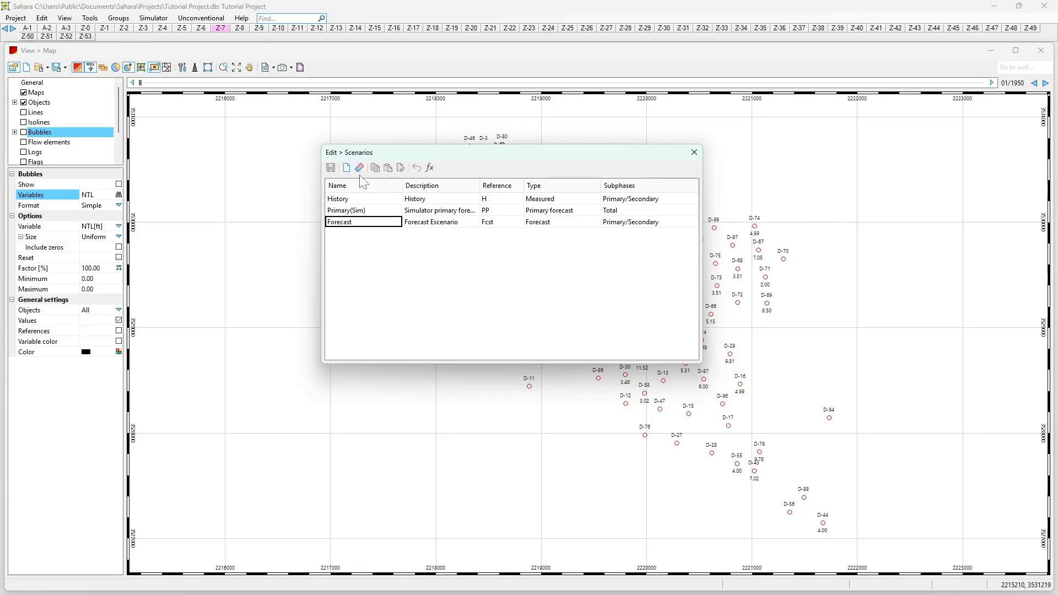
{"action": "left_click", "coordinate": [355, 210]}
{"action": "left_click", "coordinate": [350, 199]}
{"action": "left_click", "coordinate": [351, 210]}
{"action": "left_click", "coordinate": [351, 224]}
{"action": "left_click", "coordinate": [535, 199]}
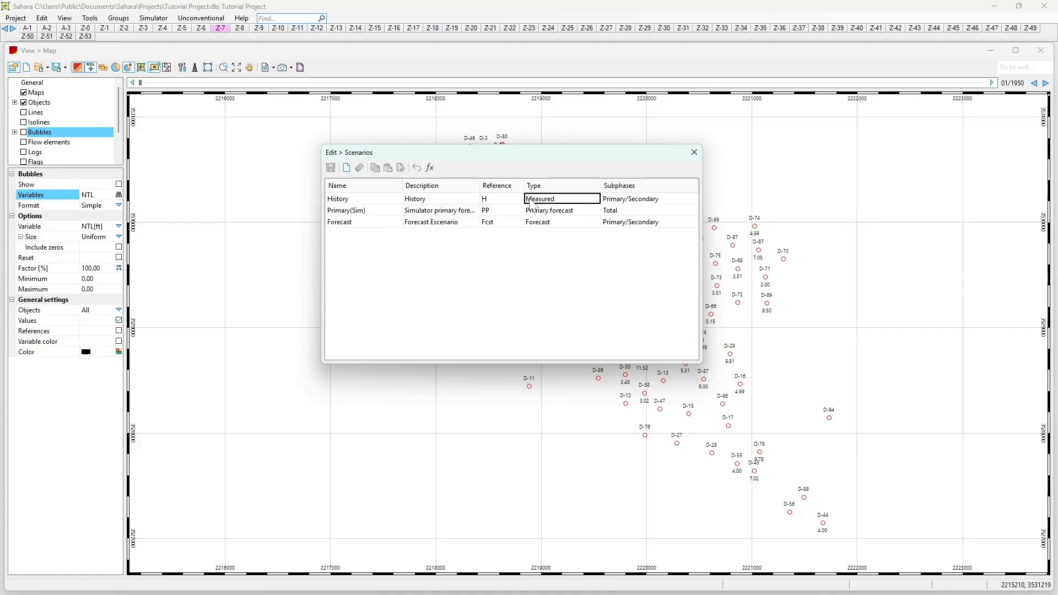
Step: Review the Forecast scenario's available subphases, keep Primary/Secondary, and close the scenario list
{"action": "left_click", "coordinate": [351, 222]}
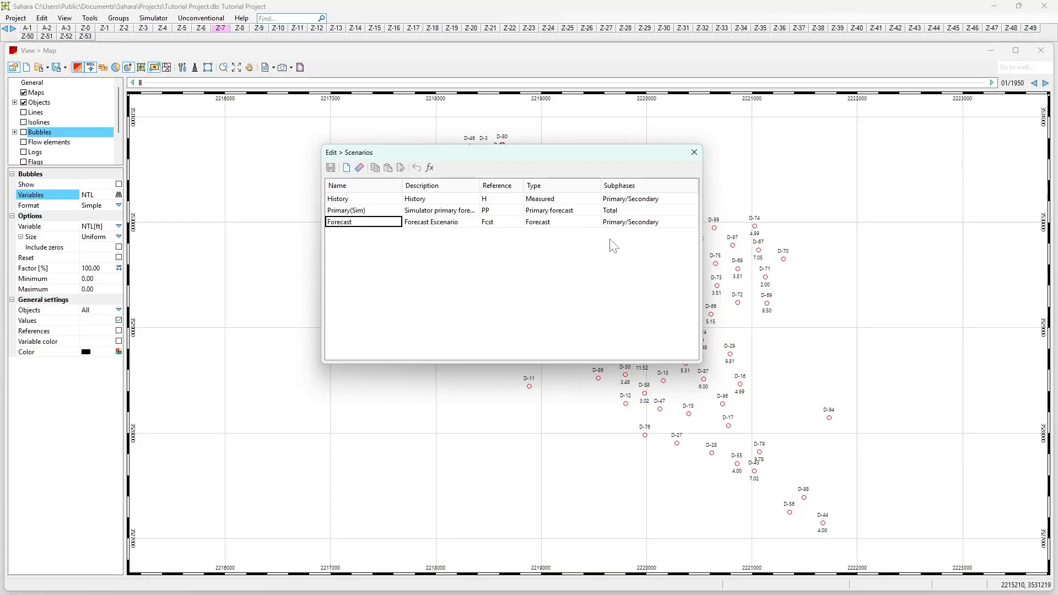
{"action": "left_click", "coordinate": [637, 222]}
{"action": "left_click", "coordinate": [634, 226]}
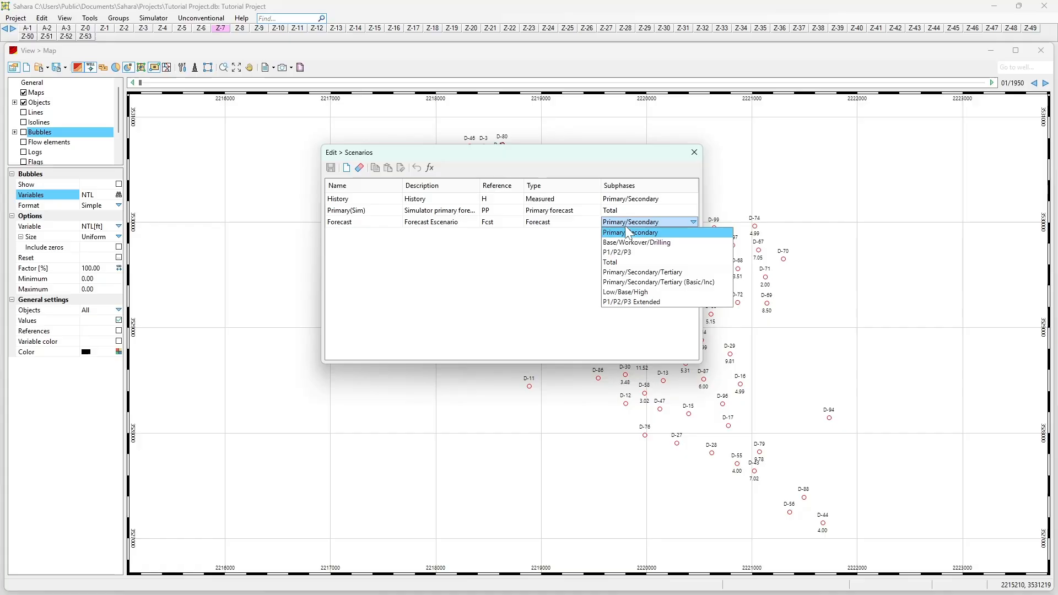
{"action": "left_click", "coordinate": [620, 231]}
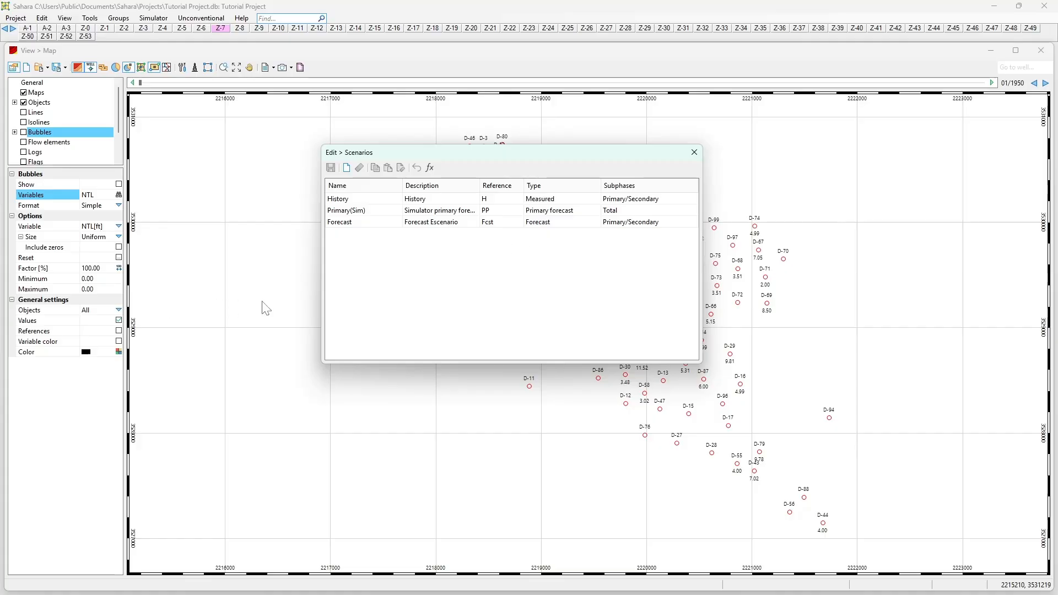
{"action": "left_click", "coordinate": [693, 153]}
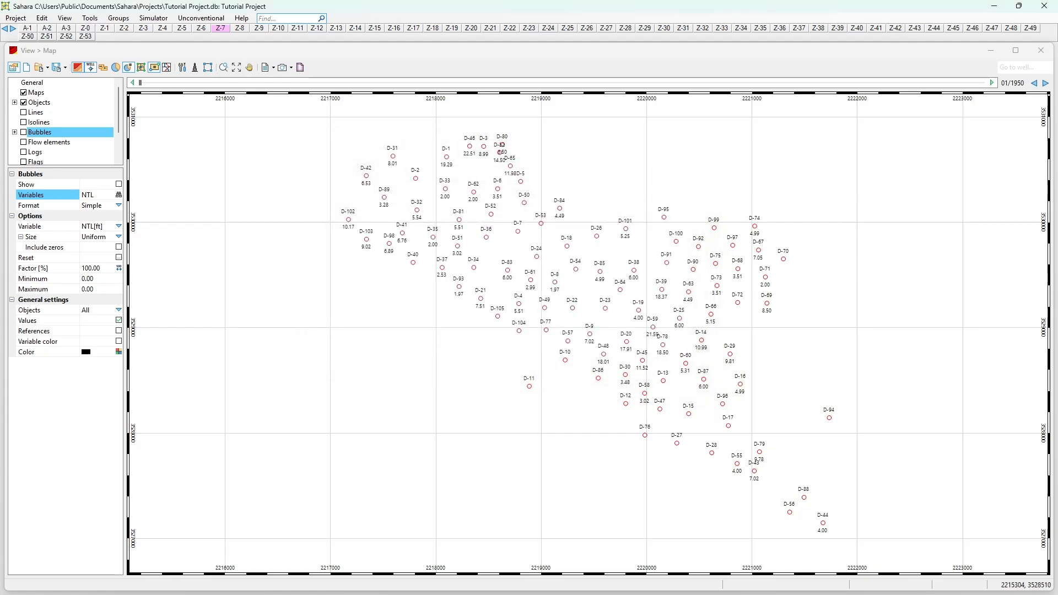